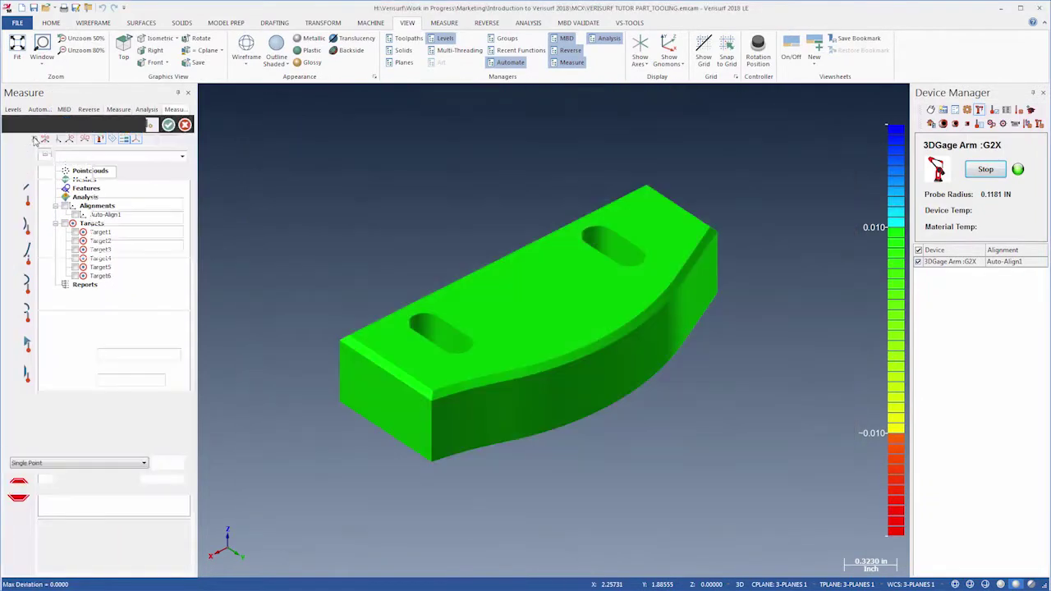
# Accept the Auto-Align alignment to the curved fixture block and start live Measure Inspect1 feedback.
pyautogui.click(34, 138)
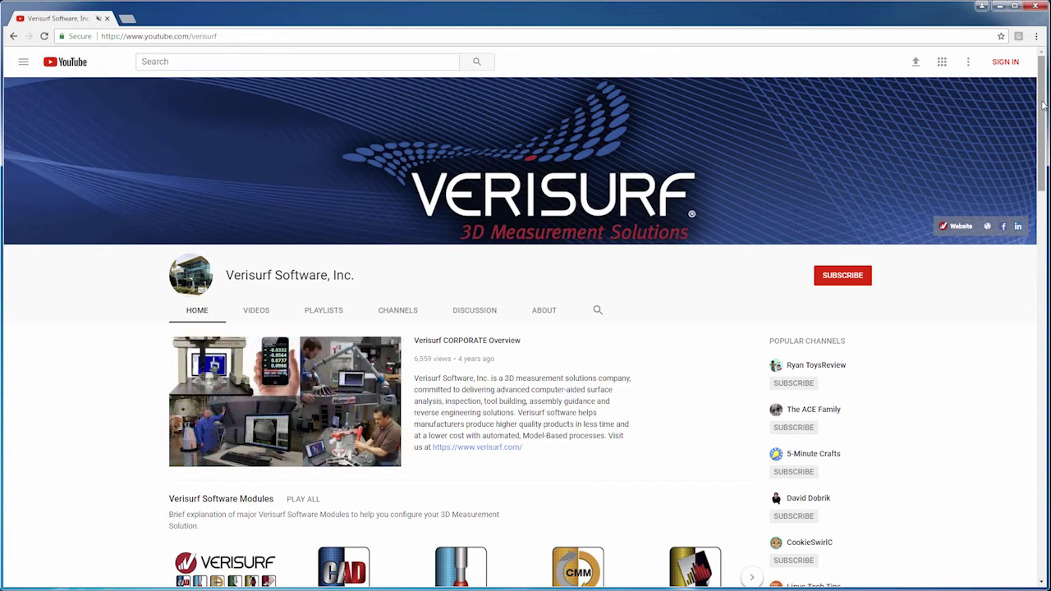
# Scroll the Verisurf channel Home page down to the Customer Applications and Verisurf University rows.
pyautogui.moveTo(1043, 105); pyautogui.dragTo(1045, 406)
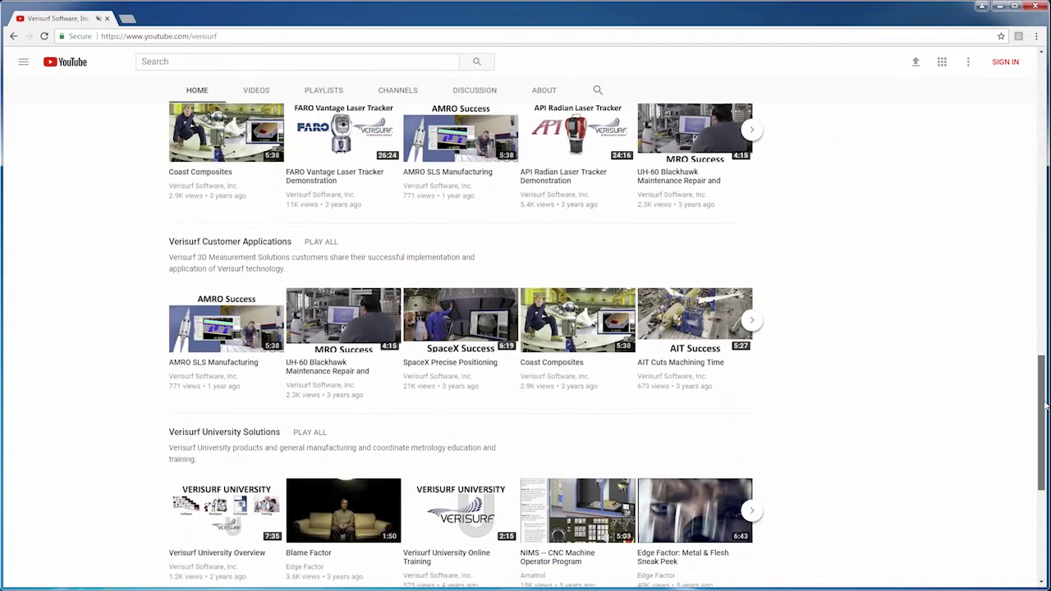